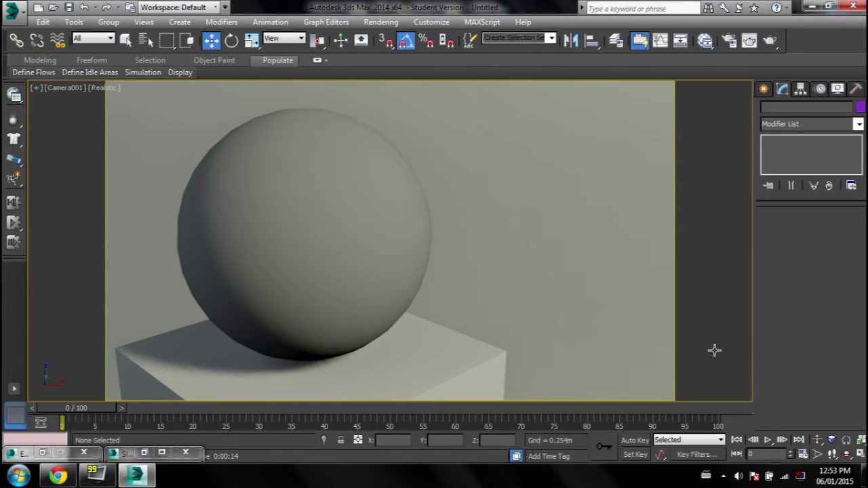
Step: Open the Slate Material Editor and add a mental ray Arch & Design material beside the Normal Bump map
{"action": "key", "text": "m"}
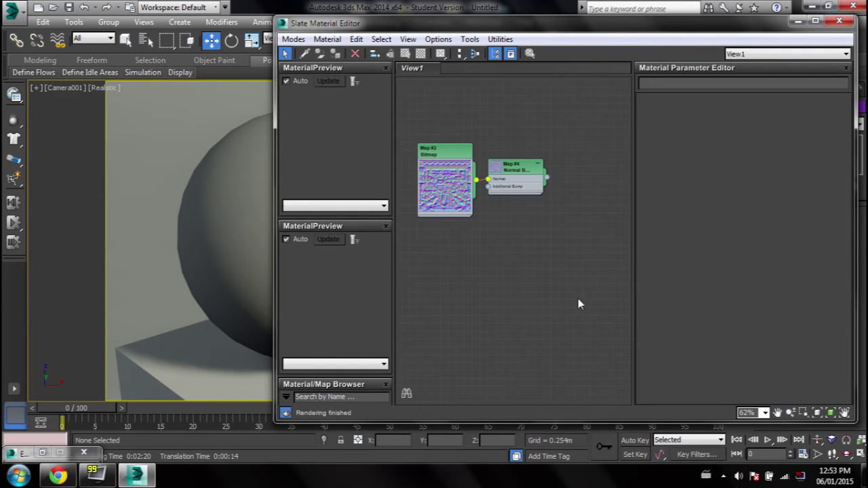
{"action": "middle_click_drag", "start_coordinate": [564, 231], "coordinate": [530, 230]}
{"action": "middle_click_drag", "start_coordinate": [461, 221], "coordinate": [479, 217]}
{"action": "left_click_drag", "start_coordinate": [503, 235], "coordinate": [430, 164]}
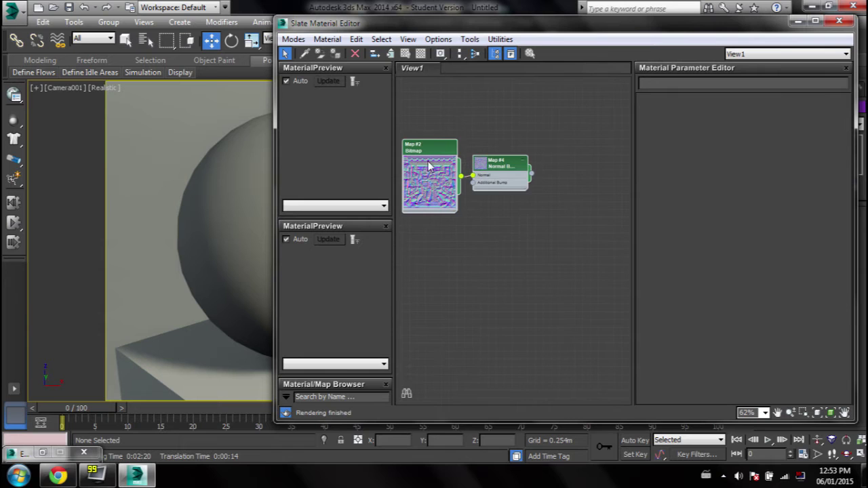
{"action": "middle_click_drag", "start_coordinate": [554, 271], "coordinate": [507, 265]}
{"action": "right_click", "coordinate": [506, 245]}
{"action": "left_click", "coordinate": [455, 205]}
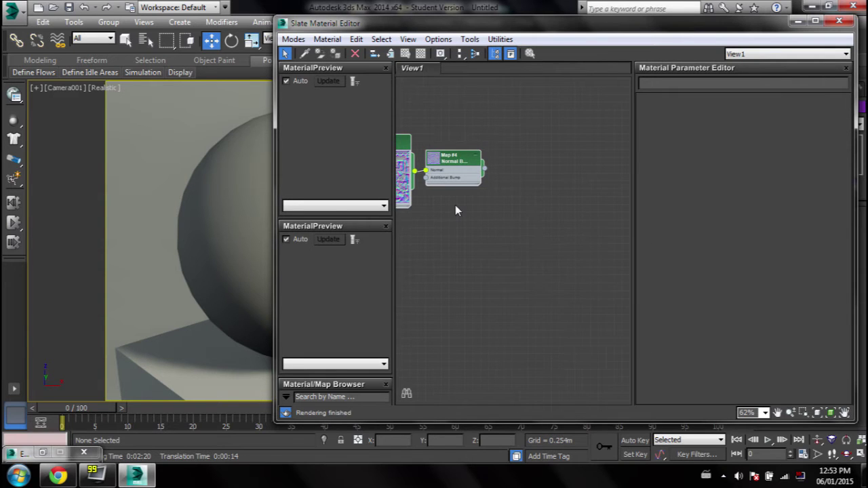
{"action": "right_click", "coordinate": [509, 181]}
{"action": "mouse_move", "coordinate": [546, 189]}
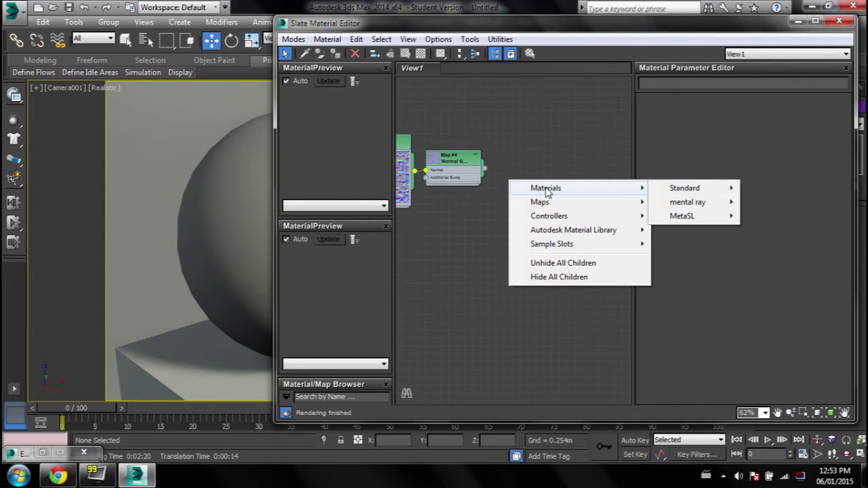
{"action": "mouse_move", "coordinate": [673, 202]}
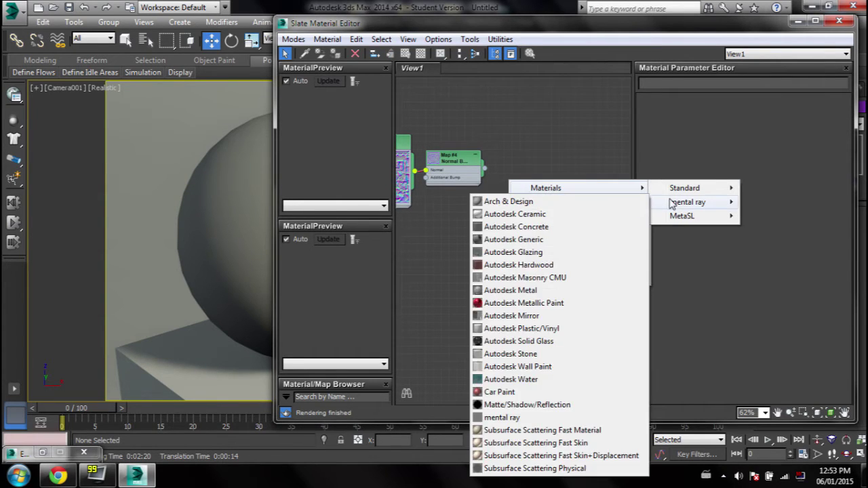
{"action": "left_click", "coordinate": [594, 201]}
{"action": "scroll", "coordinate": [507, 167], "scroll_direction": "up", "scroll_amount": 4}
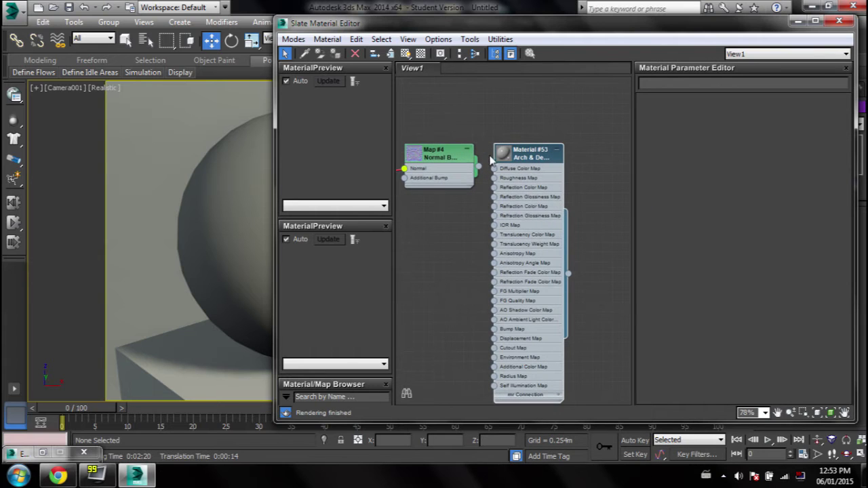
Step: Connect the Normal Bump map to the Arch & Design material's Bump Map slot and rearrange the nodes
{"action": "left_click_drag", "start_coordinate": [479, 169], "coordinate": [494, 329]}
{"action": "middle_click_drag", "start_coordinate": [467, 240], "coordinate": [465, 301]}
{"action": "scroll", "coordinate": [466, 300], "scroll_direction": "up", "scroll_amount": 1}
{"action": "left_click_drag", "start_coordinate": [536, 211], "coordinate": [546, 82]}
{"action": "middle_click_drag", "start_coordinate": [444, 178], "coordinate": [533, 183]}
{"action": "left_click_drag", "start_coordinate": [418, 158], "coordinate": [540, 269]}
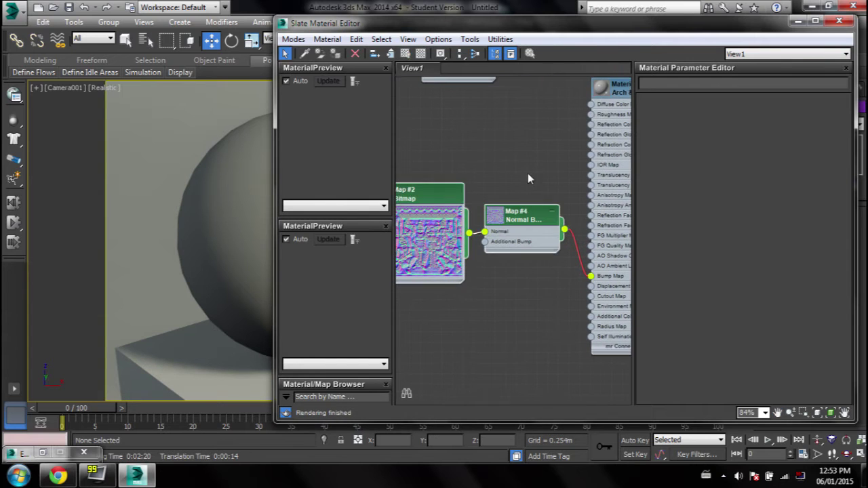
{"action": "middle_click_drag", "start_coordinate": [529, 159], "coordinate": [432, 204]}
{"action": "scroll", "coordinate": [495, 200], "scroll_direction": "down", "scroll_amount": 1}
{"action": "scroll", "coordinate": [525, 194], "scroll_direction": "up", "scroll_amount": 1}
{"action": "mouse_move", "coordinate": [531, 119]}
{"action": "left_mouse_down"}
{"action": "mouse_move", "coordinate": [548, 96]}
{"action": "mouse_move", "coordinate": [523, 120]}
{"action": "left_mouse_up"}
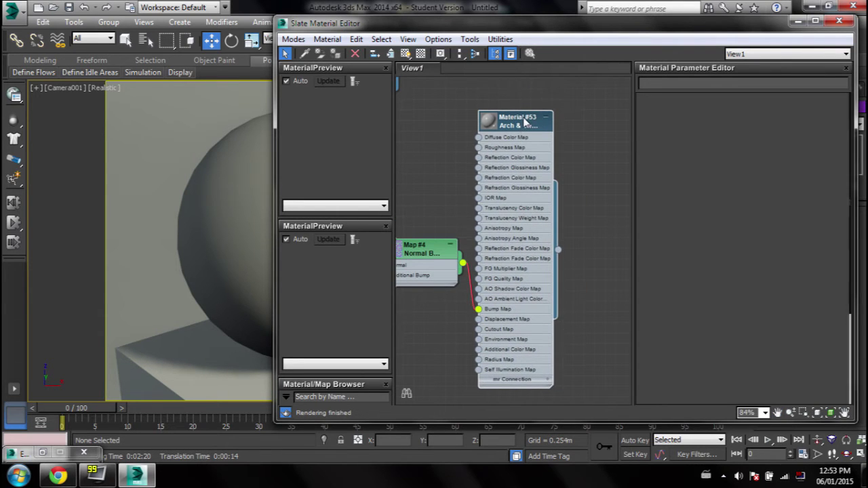
Step: Set the Arch & Design material's diffuse colour to dark brown with hue 0.101, saturation 0.835 and value 0.022
{"action": "double_click", "coordinate": [527, 121]}
{"action": "mouse_move", "coordinate": [768, 206]}
{"action": "left_mouse_down"}
{"action": "mouse_move", "coordinate": [770, 134]}
{"action": "mouse_move", "coordinate": [760, 198]}
{"action": "left_mouse_up"}
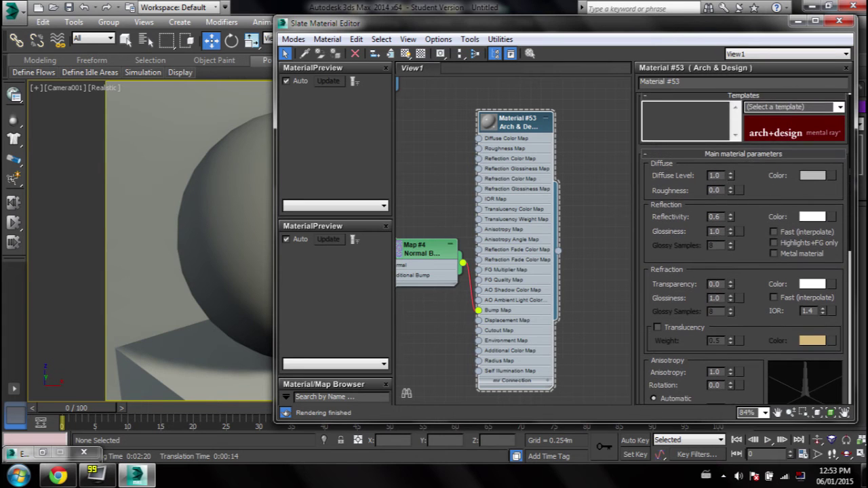
{"action": "left_click", "coordinate": [811, 175]}
{"action": "left_click_drag", "start_coordinate": [274, 128], "coordinate": [262, 167]}
{"action": "left_click_drag", "start_coordinate": [364, 123], "coordinate": [364, 80]}
{"action": "left_click_drag", "start_coordinate": [485, 140], "coordinate": [485, 141]}
{"action": "left_click_drag", "start_coordinate": [409, 152], "coordinate": [406, 152]}
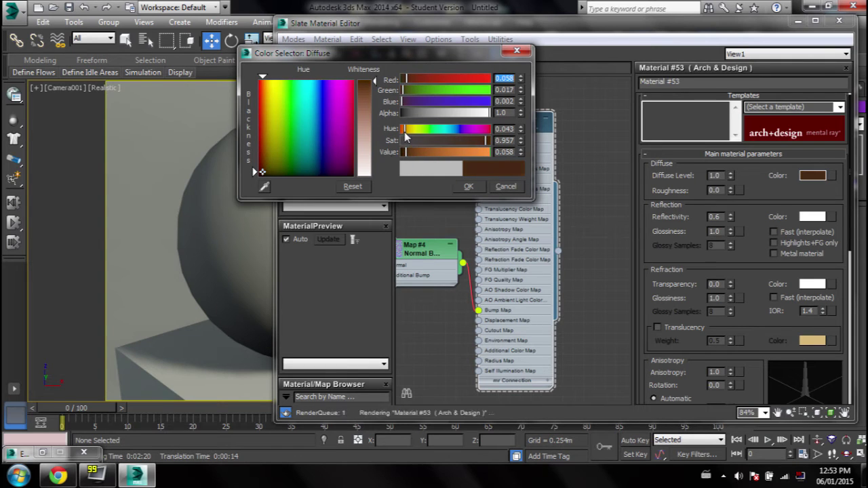
{"action": "left_click", "coordinate": [408, 129]}
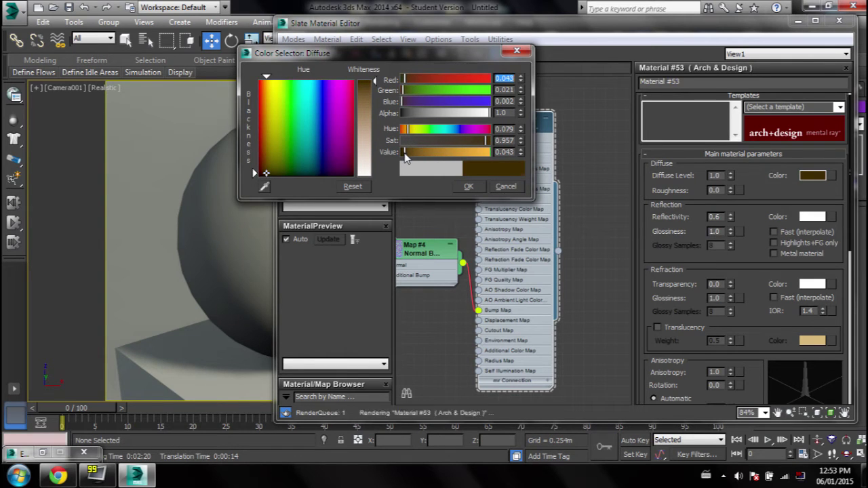
{"action": "left_click", "coordinate": [403, 153]}
{"action": "left_click", "coordinate": [481, 141]}
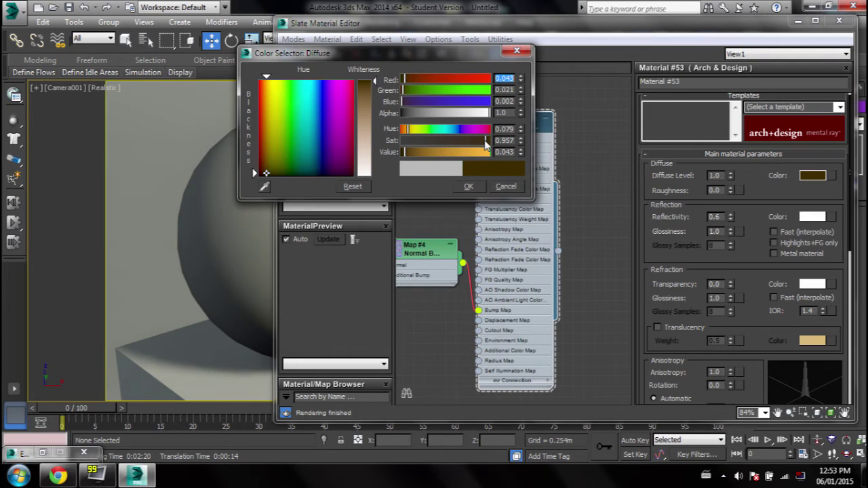
{"action": "left_click", "coordinate": [474, 141]}
{"action": "left_click", "coordinate": [404, 154]}
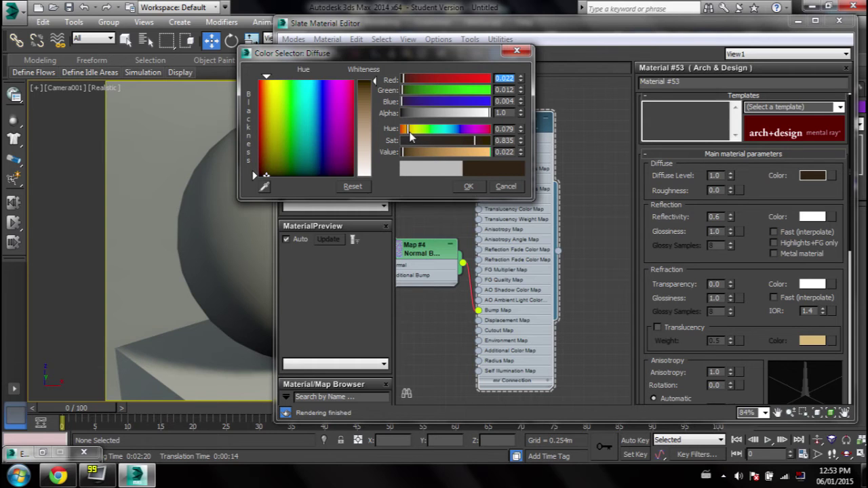
{"action": "left_click", "coordinate": [469, 187]}
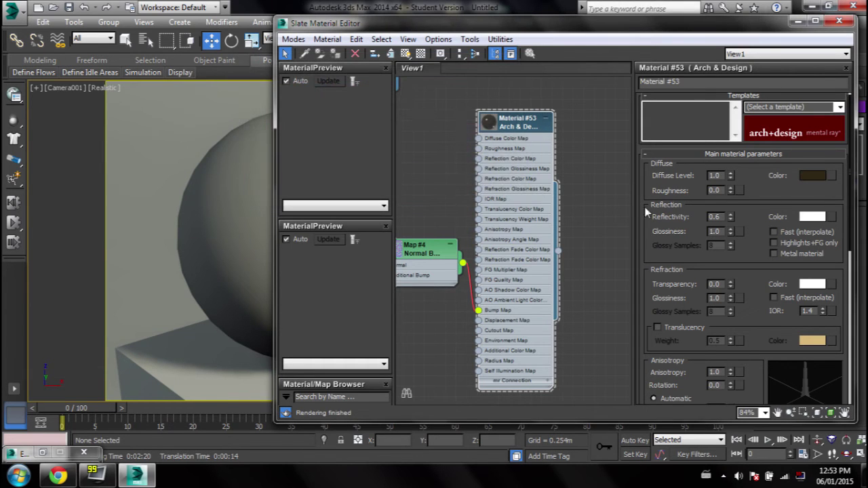
Step: Set the material's reflection colour to yellow with hue 0.133, saturation 1.0 and value 1.0
{"action": "left_click", "coordinate": [812, 217]}
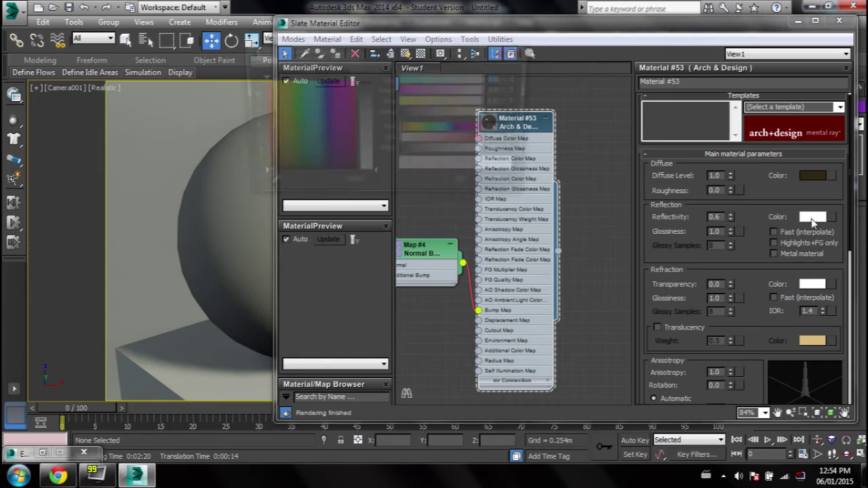
{"action": "mouse_move", "coordinate": [402, 128]}
{"action": "left_mouse_down"}
{"action": "mouse_move", "coordinate": [411, 128]}
{"action": "mouse_move", "coordinate": [361, 81]}
{"action": "left_mouse_up"}
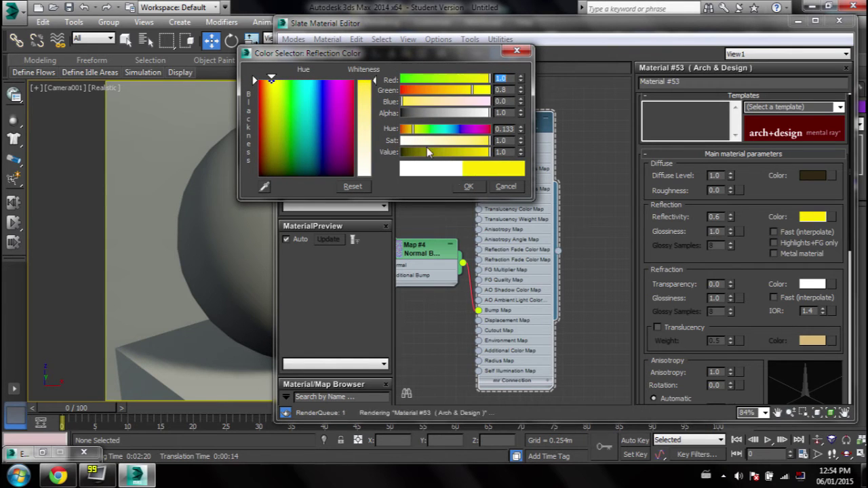
{"action": "left_click", "coordinate": [468, 186]}
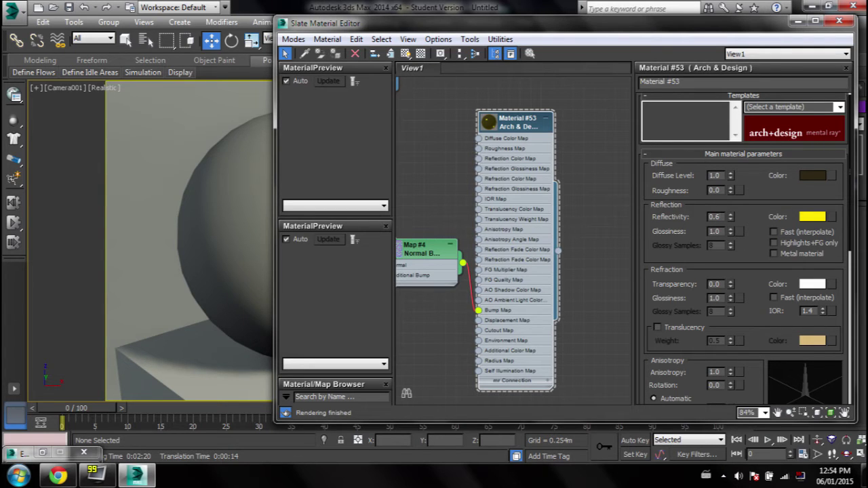
{"action": "left_click_drag", "start_coordinate": [720, 231], "coordinate": [702, 233]}
{"action": "left_click", "coordinate": [742, 215]}
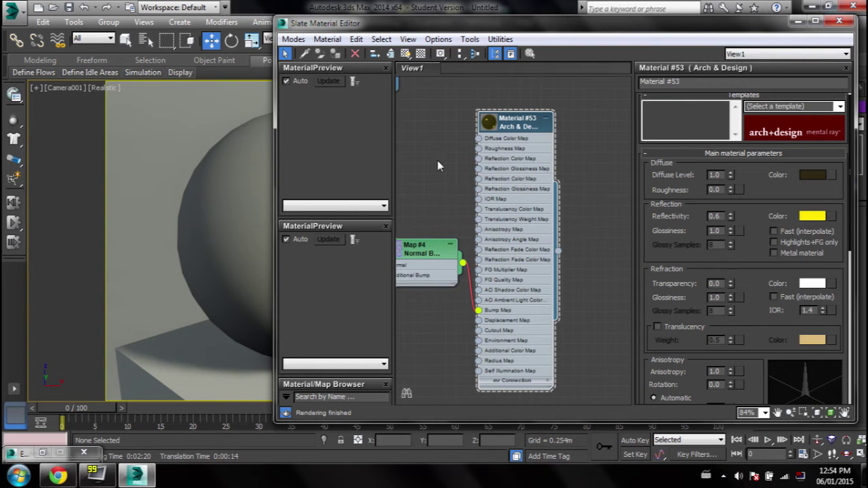
Step: Show the shaded Arch & Design material in the viewport and assign it to the sphere
{"action": "middle_click_drag", "start_coordinate": [438, 160], "coordinate": [472, 156]}
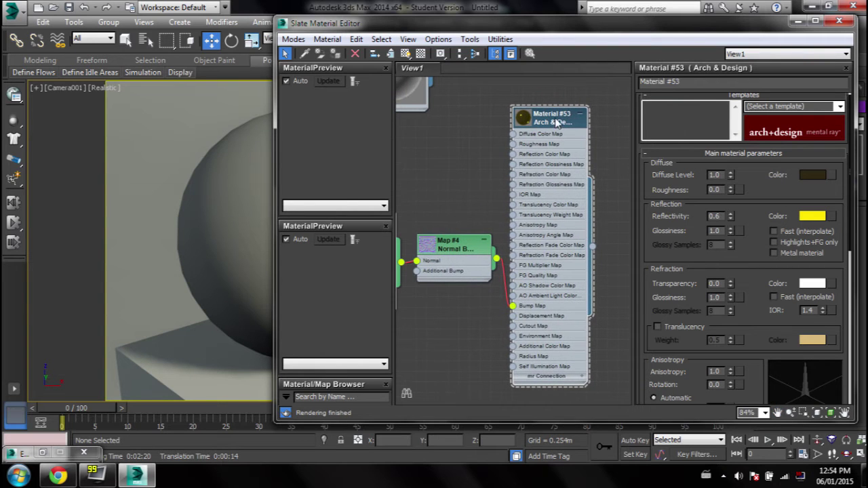
{"action": "left_click", "coordinate": [405, 55]}
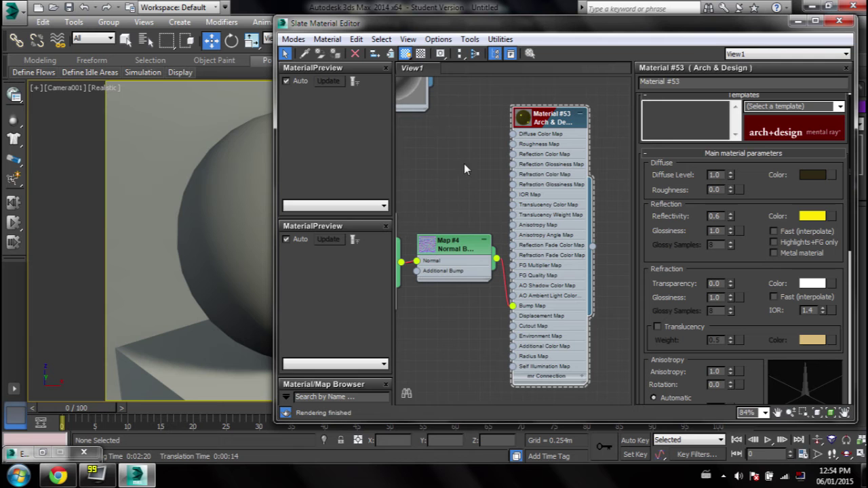
{"action": "left_click_drag", "start_coordinate": [593, 246], "coordinate": [241, 183]}
{"action": "left_click", "coordinate": [797, 23]}
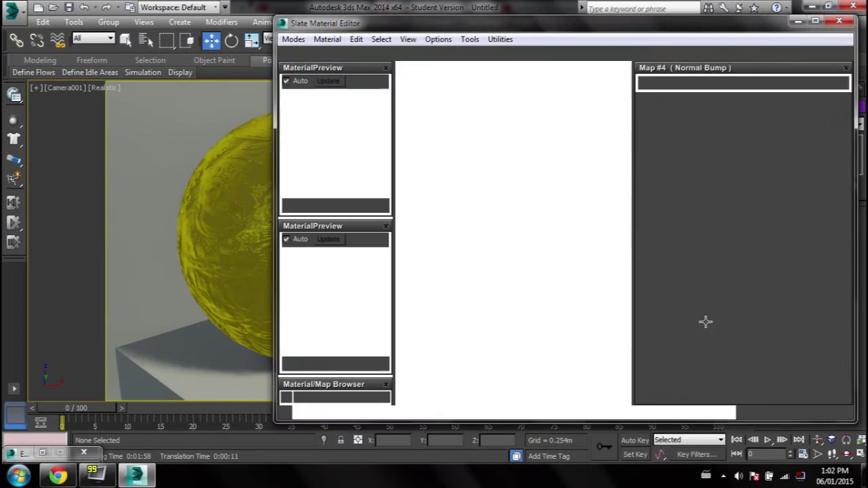
Step: Brighten the Arch & Design material's diffuse colour to value 0.072 with saturation 0.964
{"action": "mouse_move", "coordinate": [465, 139]}
{"action": "middle_mouse_down"}
{"action": "mouse_move", "coordinate": [559, 124]}
{"action": "mouse_move", "coordinate": [462, 164]}
{"action": "middle_mouse_up"}
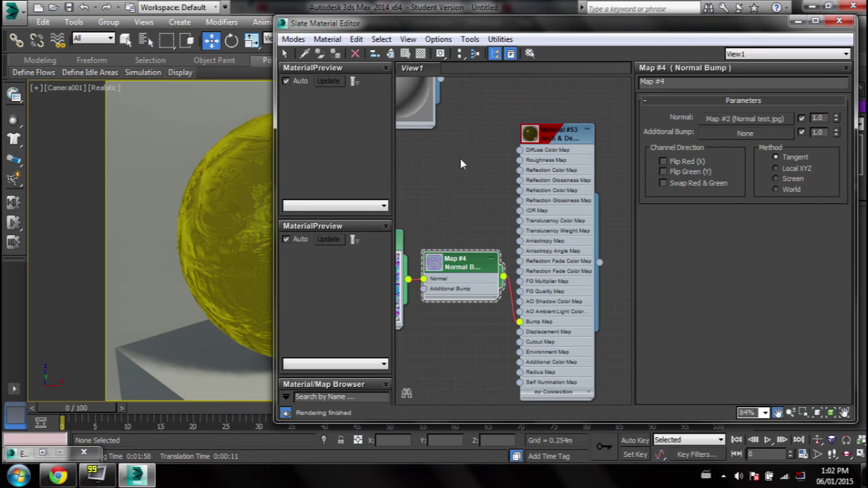
{"action": "left_click", "coordinate": [546, 139]}
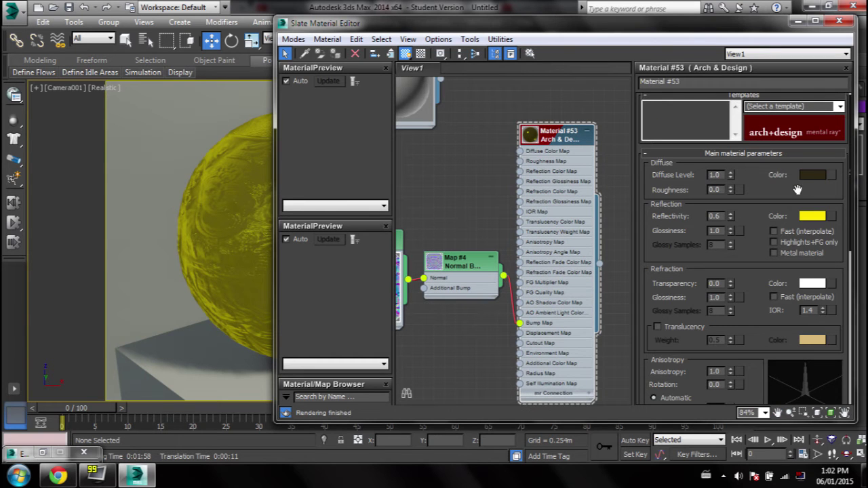
{"action": "left_click", "coordinate": [812, 175]}
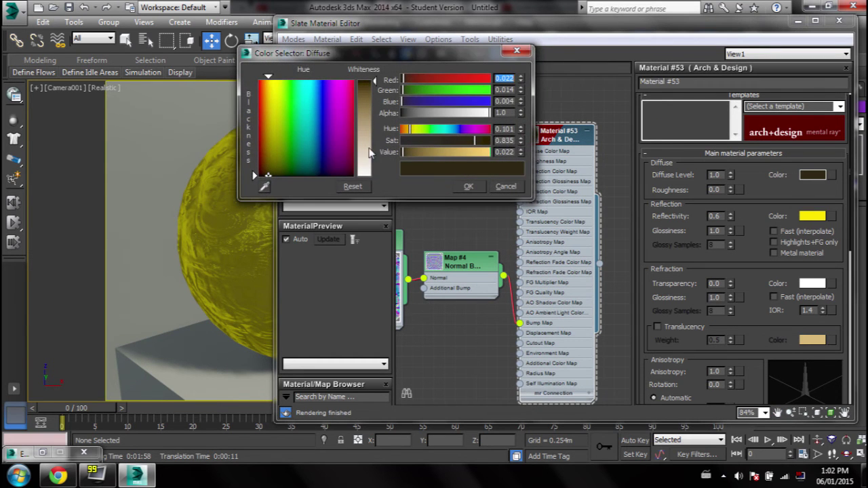
{"action": "left_click_drag", "start_coordinate": [402, 151], "coordinate": [408, 152]}
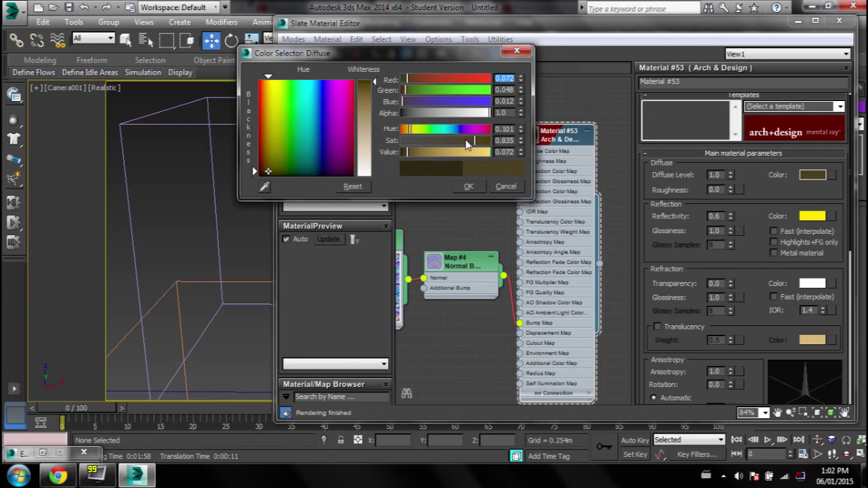
{"action": "left_click_drag", "start_coordinate": [466, 144], "coordinate": [488, 145]}
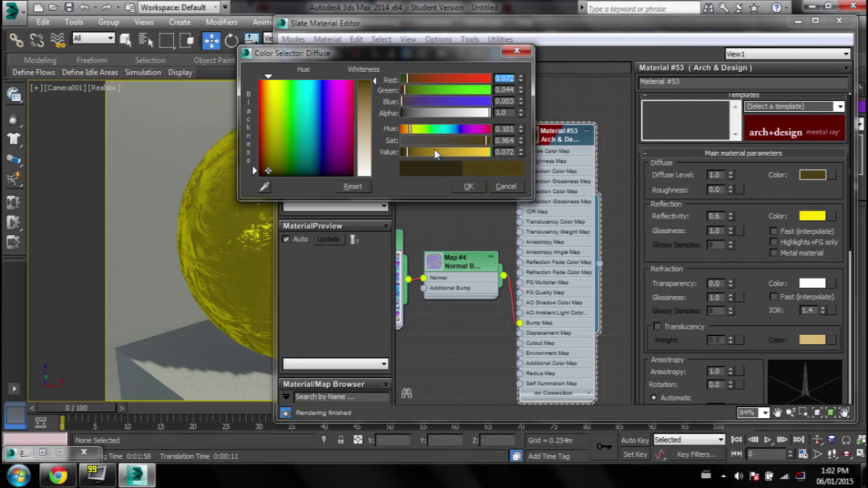
{"action": "left_click", "coordinate": [469, 187]}
Step: Try a slightly paler yellow reflection colour with saturation 0.928
{"action": "left_click", "coordinate": [812, 216]}
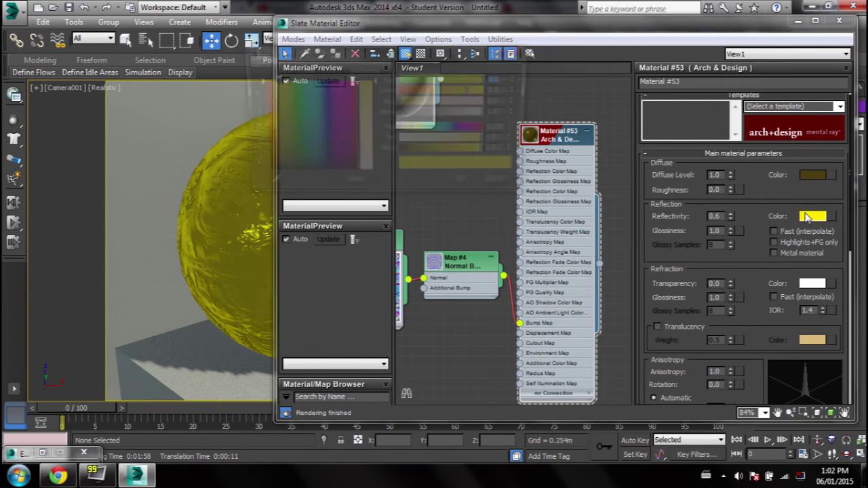
{"action": "left_click_drag", "start_coordinate": [483, 141], "coordinate": [484, 141]}
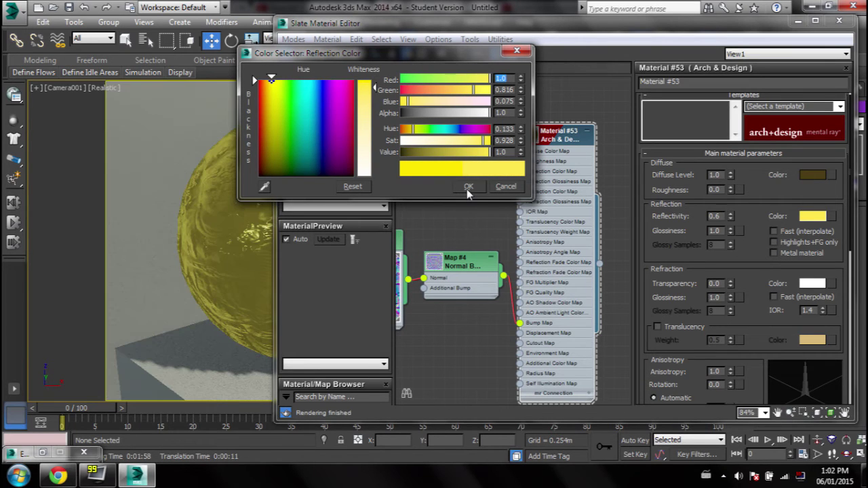
{"action": "left_click_drag", "start_coordinate": [374, 89], "coordinate": [374, 86]}
{"action": "left_click", "coordinate": [468, 185]}
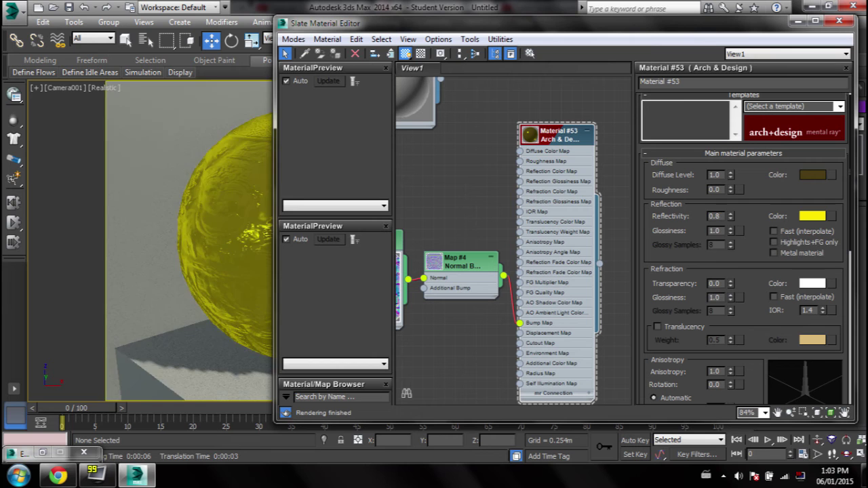
Step: Set the material's reflection glossiness to 0.8 and render the camera view
{"action": "left_click_drag", "start_coordinate": [722, 231], "coordinate": [701, 231]}
{"action": "type", "text": ".5"}
{"action": "key", "text": "Return"}
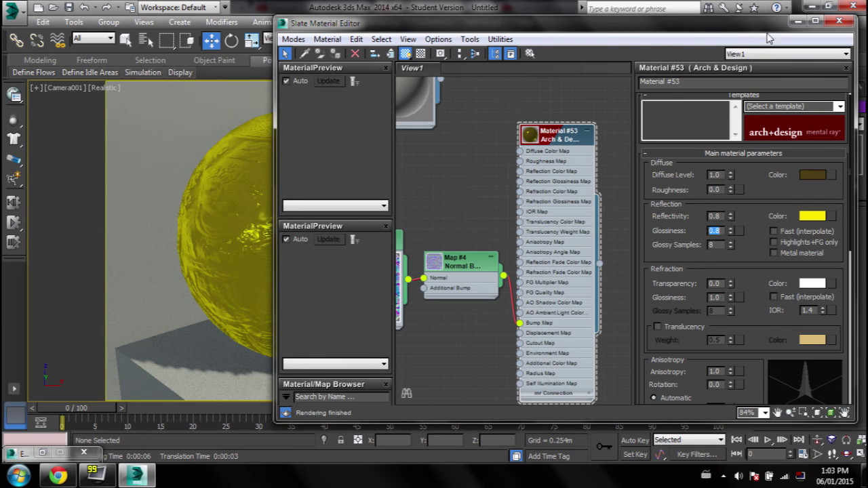
{"action": "left_click", "coordinate": [797, 21]}
{"action": "left_click", "coordinate": [770, 40]}
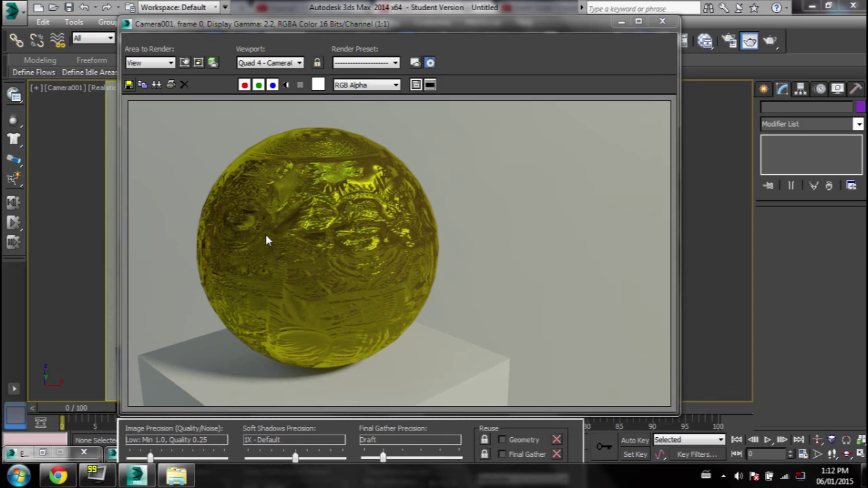
Step: Close the render, then collapse the Arch & Design node in the Slate Material Editor and place it beside the Normal Bump node
{"action": "left_click", "coordinate": [662, 21]}
{"action": "key", "text": "m"}
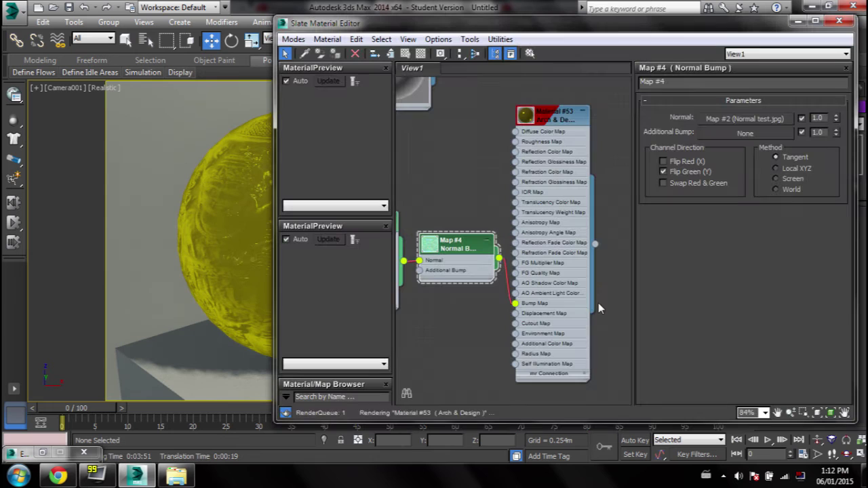
{"action": "double_click", "coordinate": [582, 118]}
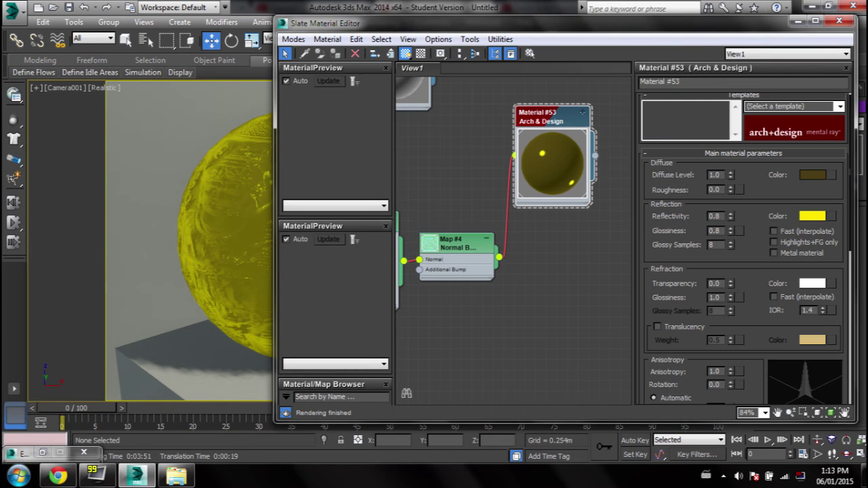
{"action": "scroll", "coordinate": [750, 164], "scroll_direction": "down", "scroll_amount": 2}
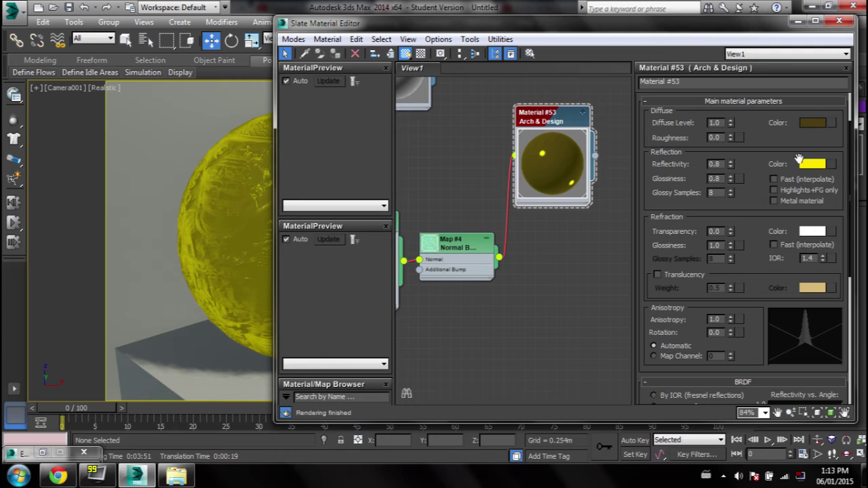
{"action": "middle_click_drag", "start_coordinate": [540, 271], "coordinate": [574, 252]}
{"action": "left_click_drag", "start_coordinate": [583, 95], "coordinate": [582, 182]}
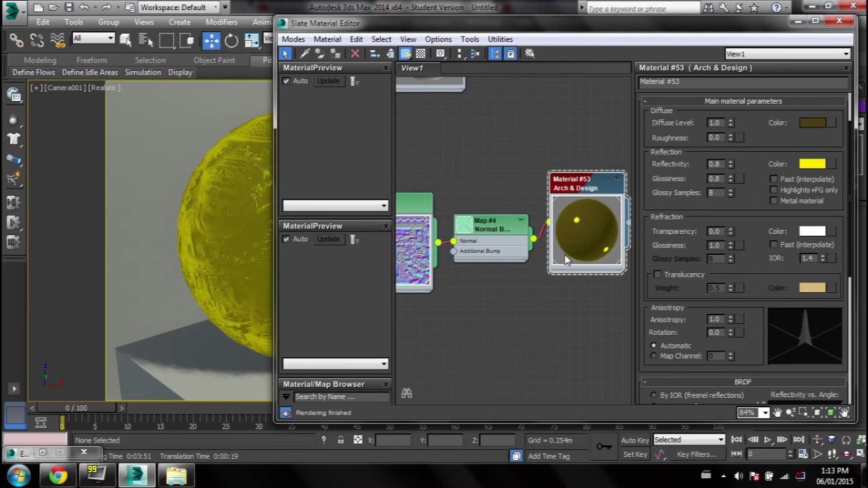
Step: Duplicate the yellow Arch & Design material below the original, keeping its Normal Bump connection, and open the copy's parameters
{"action": "middle_click_drag", "start_coordinate": [487, 186], "coordinate": [424, 141]}
{"action": "mouse_move", "coordinate": [518, 132]}
{"action": "left_mouse_down"}
{"action": "mouse_move", "coordinate": [534, 144]}
{"action": "mouse_move", "coordinate": [534, 270]}
{"action": "left_mouse_up"}
{"action": "double_click", "coordinate": [555, 267]}
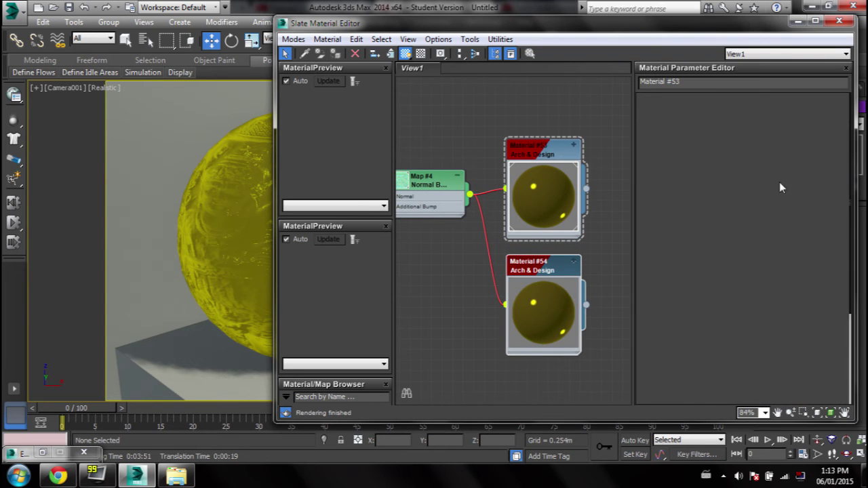
Step: Set the copied material's diffuse colour to a dark grey with saturation 0 and value 0.029
{"action": "left_click", "coordinate": [810, 126]}
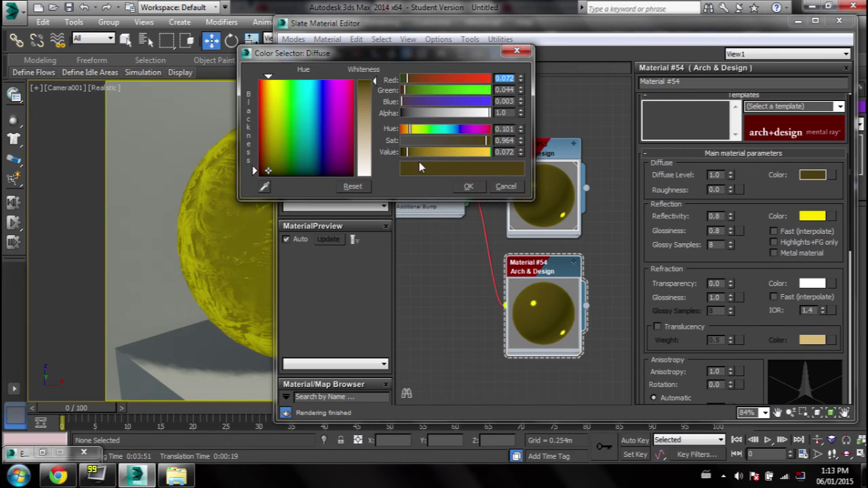
{"action": "left_click_drag", "start_coordinate": [426, 141], "coordinate": [402, 151]}
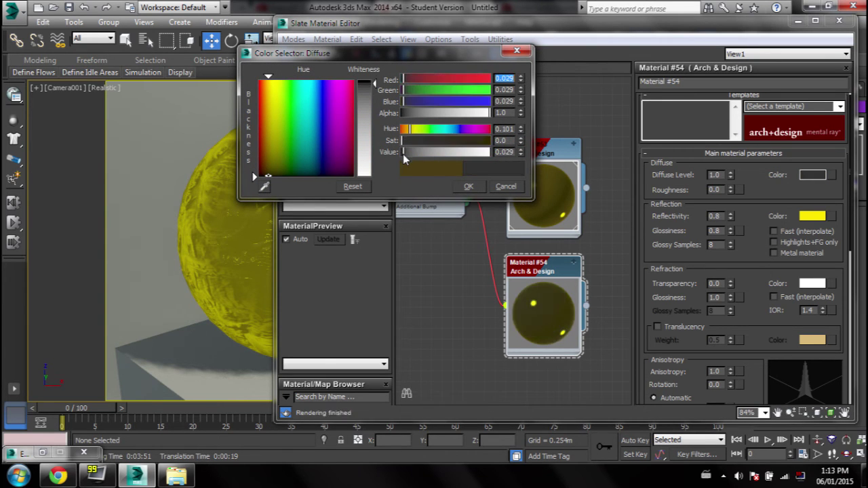
{"action": "left_click", "coordinate": [469, 186]}
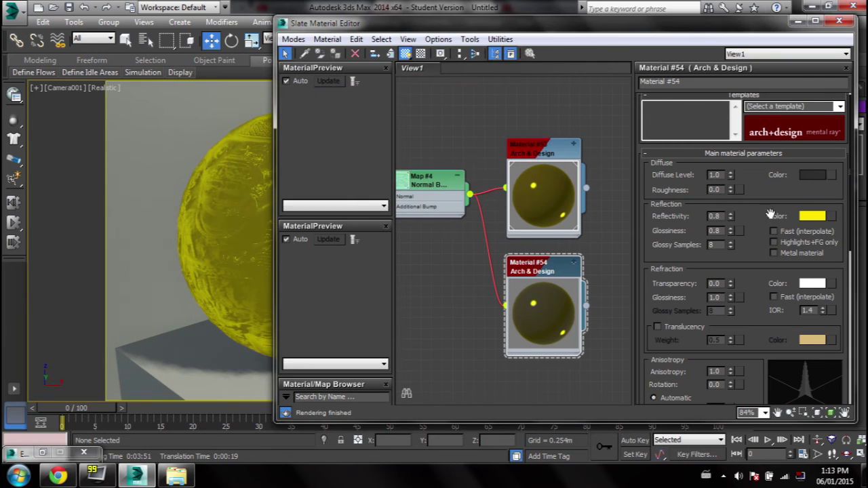
Step: Change the copied material's reflection colour to white by setting its saturation to 0
{"action": "left_click", "coordinate": [812, 215]}
{"action": "left_click_drag", "start_coordinate": [487, 140], "coordinate": [402, 141]}
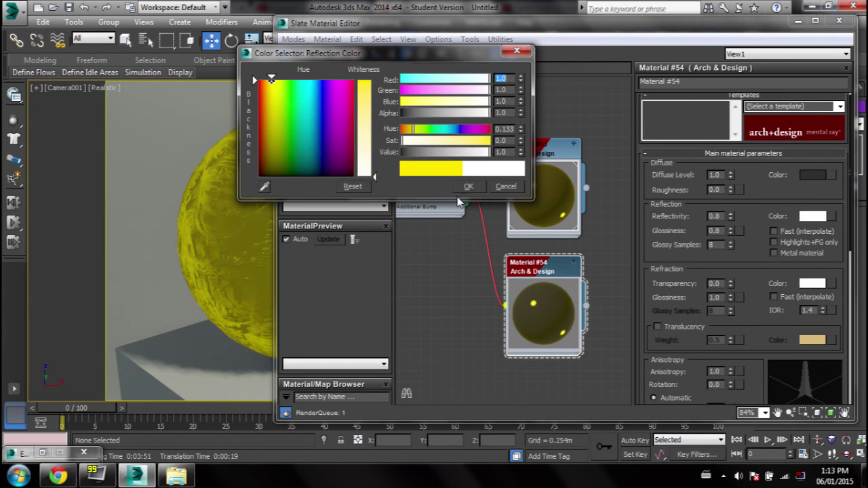
{"action": "left_click", "coordinate": [468, 186]}
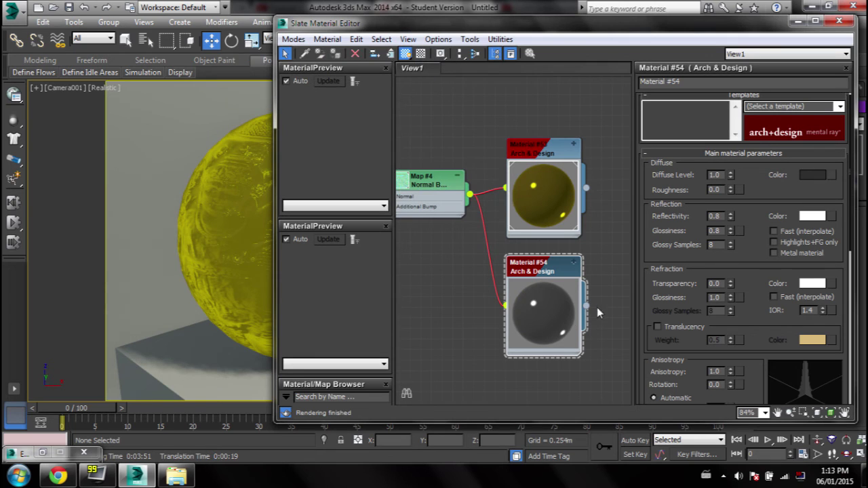
Step: Apply the grey Arch & Design material to the sphere in the camera view and minimise the Slate Material Editor
{"action": "left_click_drag", "start_coordinate": [586, 306], "coordinate": [228, 264]}
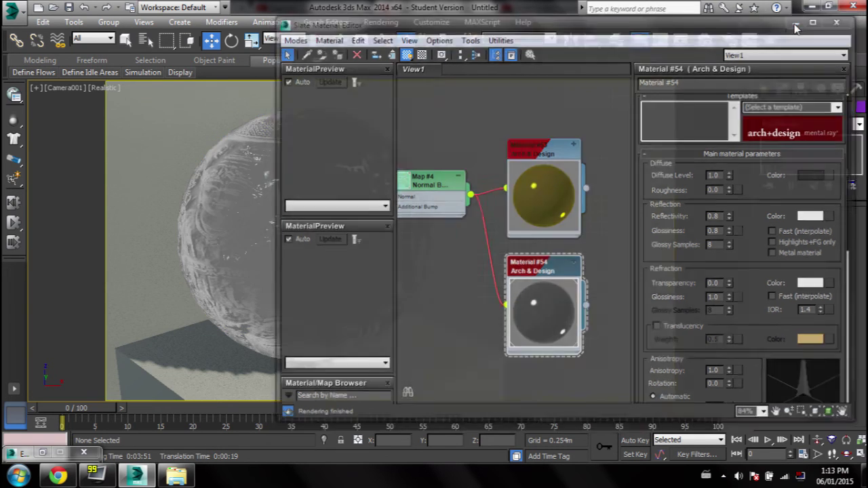
{"action": "left_click", "coordinate": [797, 22]}
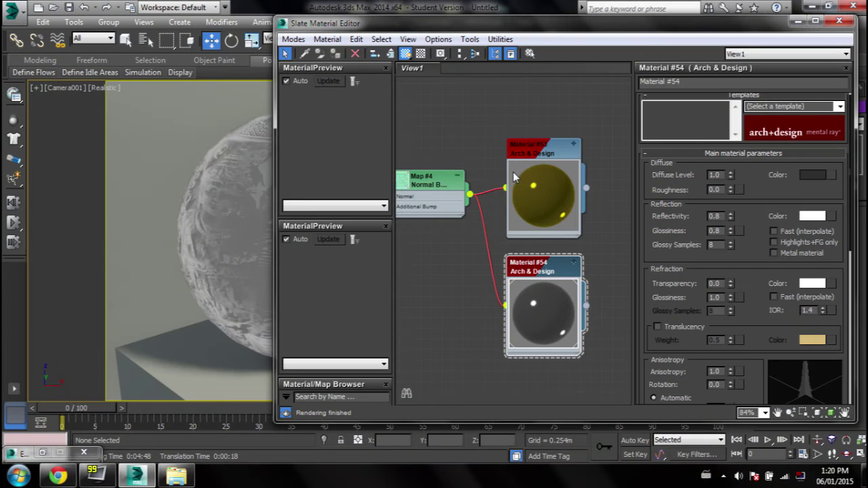
Step: Move the grey Arch & Design node up beside the yellow material node
{"action": "middle_click_drag", "start_coordinate": [484, 154], "coordinate": [410, 135]}
{"action": "scroll", "coordinate": [409, 135], "scroll_direction": "down", "scroll_amount": 2}
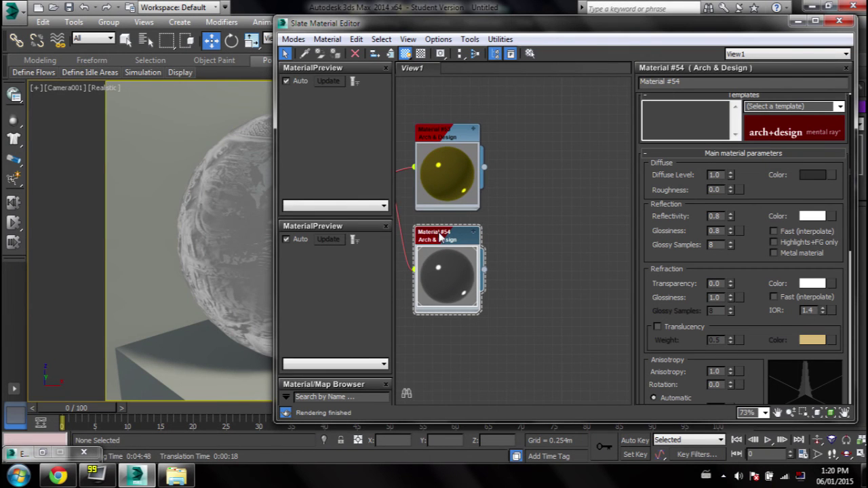
{"action": "left_click_drag", "start_coordinate": [442, 238], "coordinate": [545, 138]}
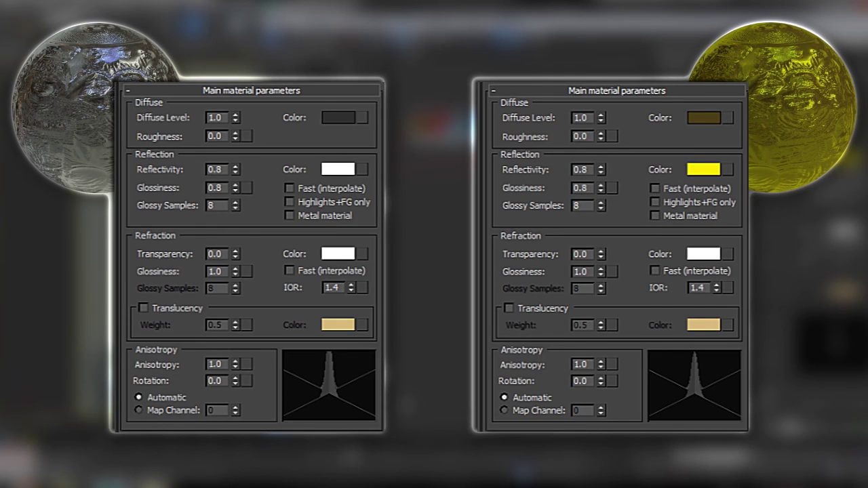